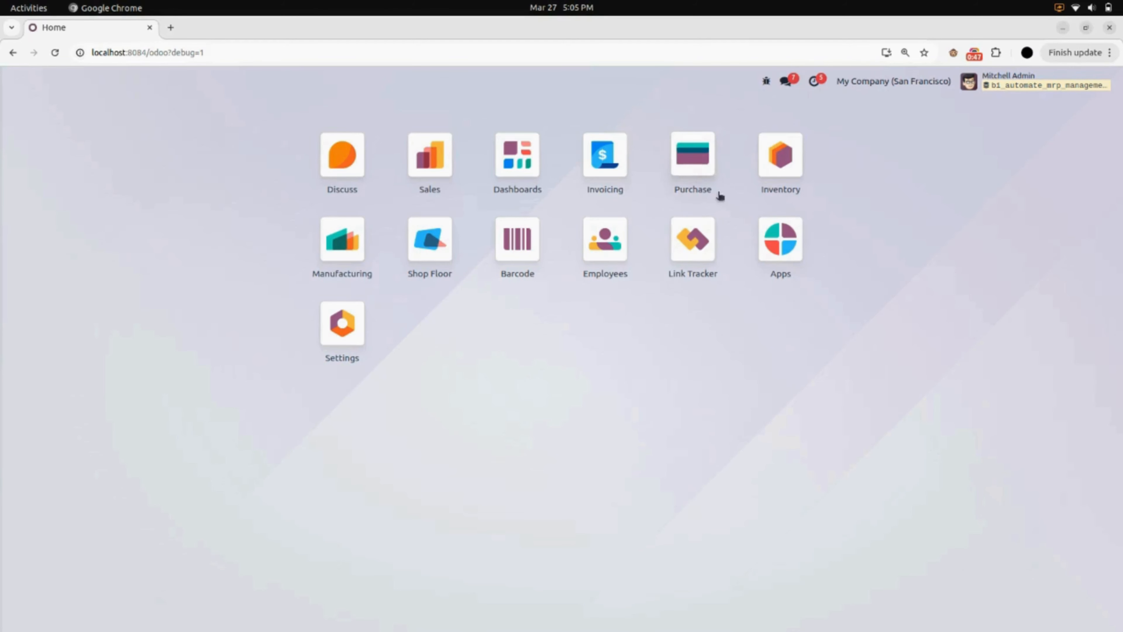
Check the Storage Locations and Multi-Step Routes options in the Inventory warehouse settings and save the settings.
left_click(782, 166)
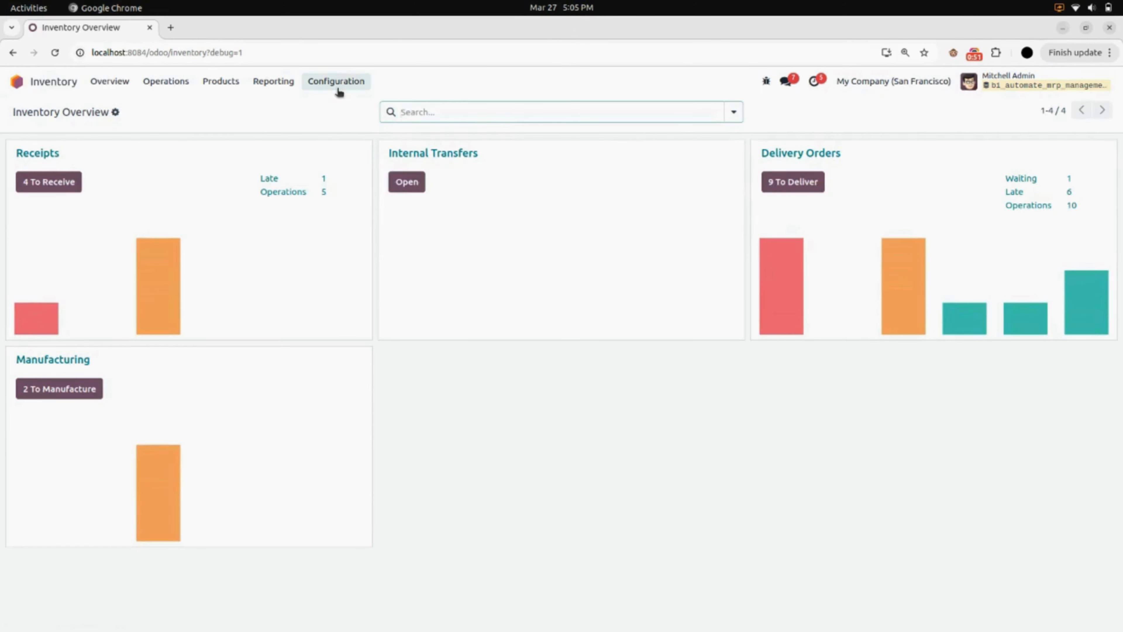
left_click(337, 88)
left_click(339, 106)
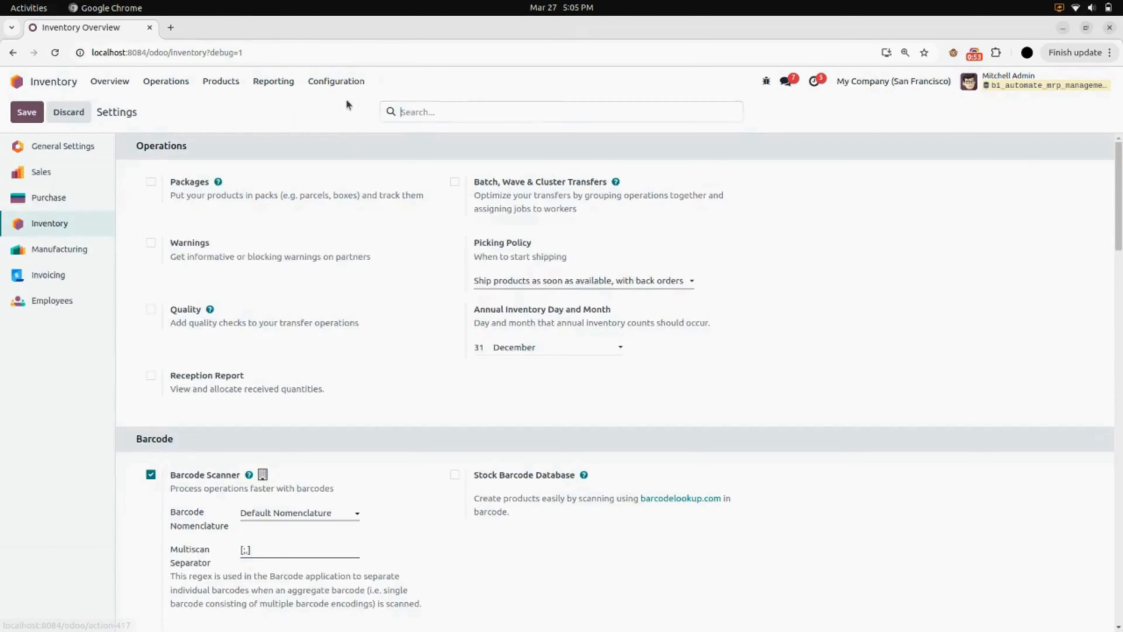
scroll(398, 250, "down", 12)
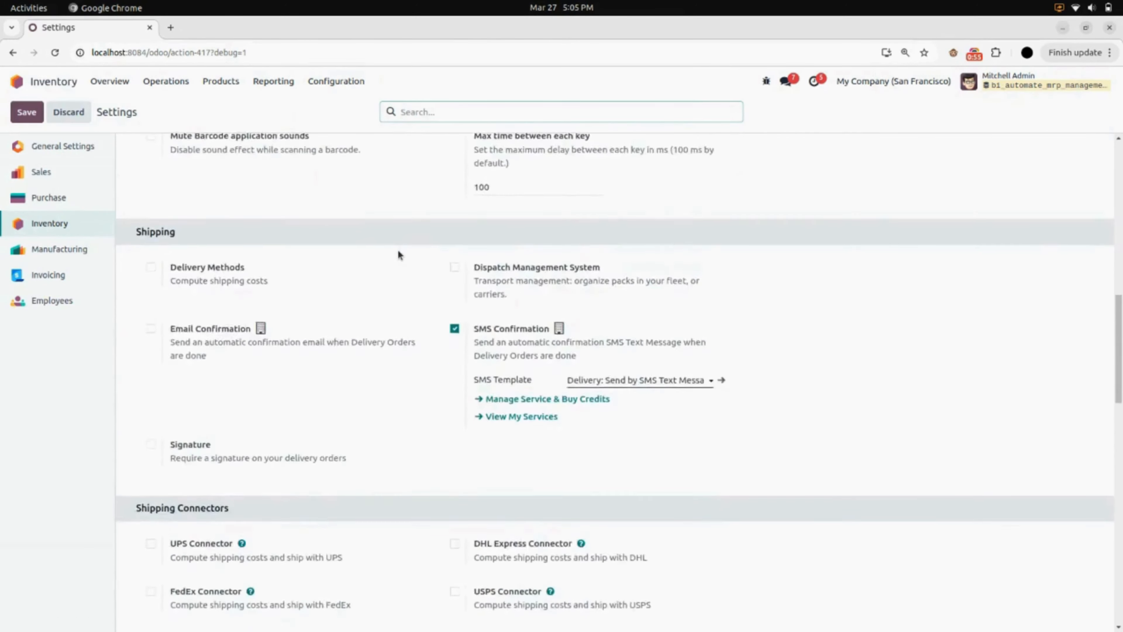
scroll(399, 254, "down", 20)
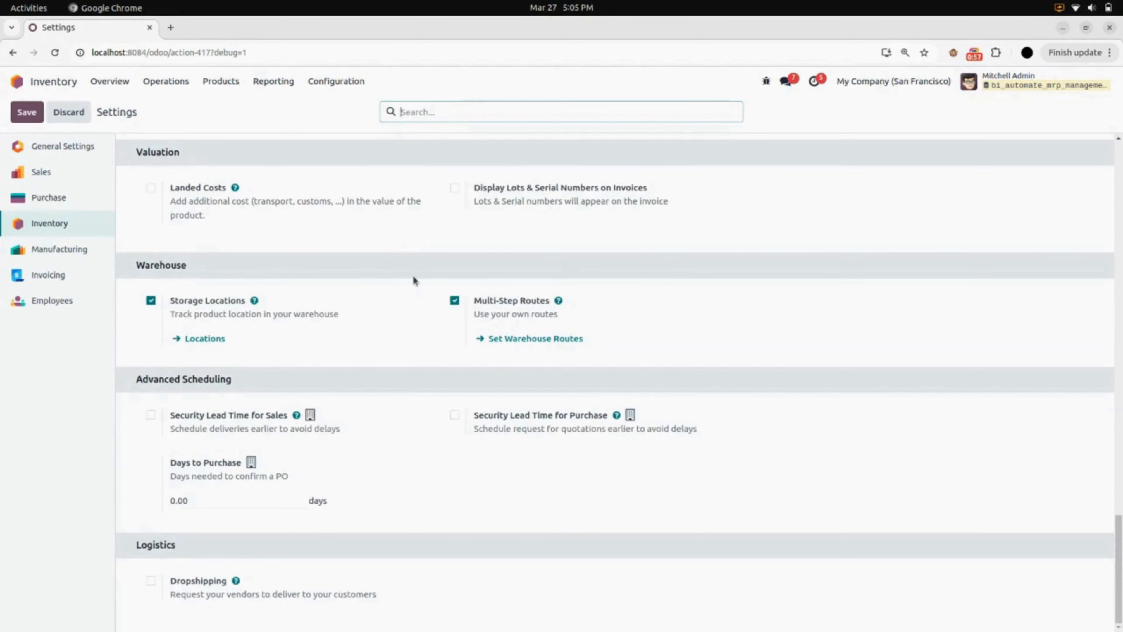
mouse_move(531, 305)
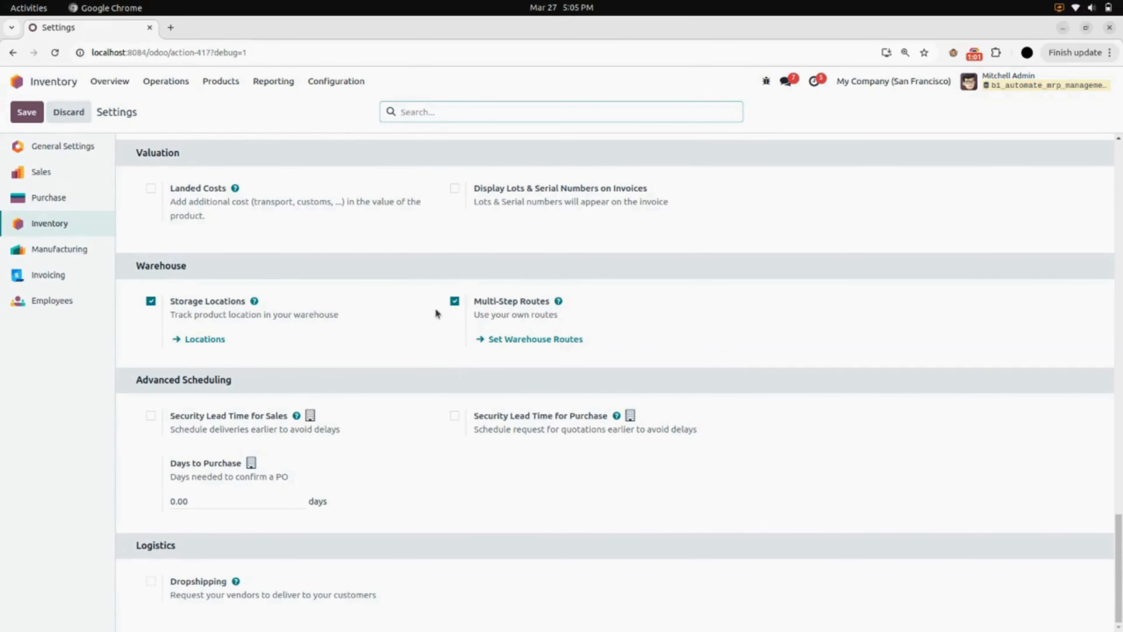
left_click(33, 115)
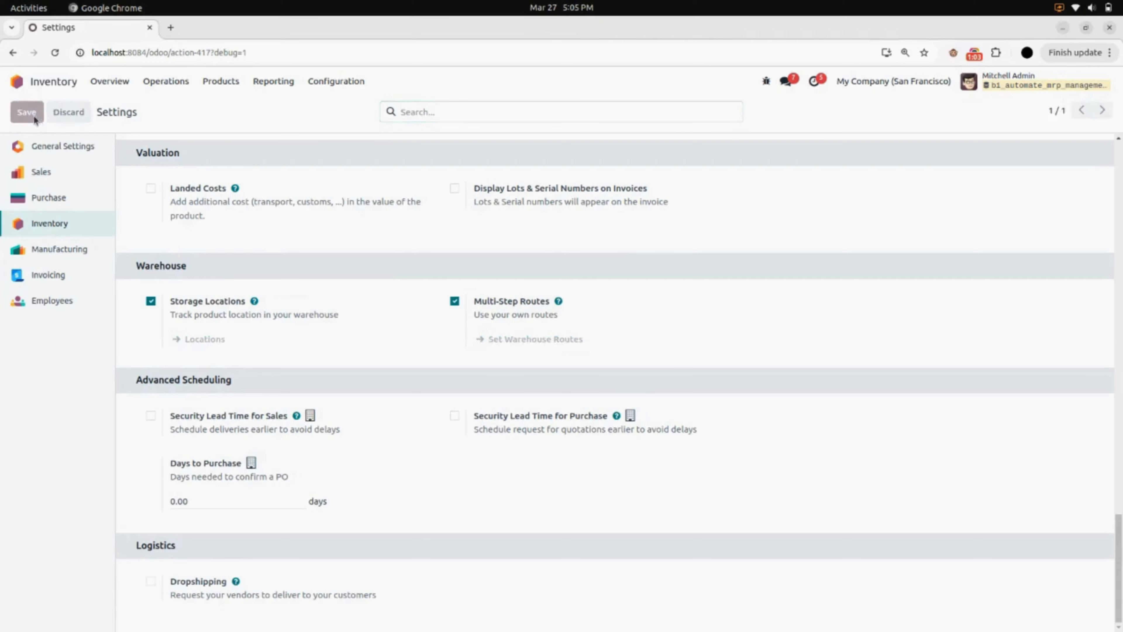
Examine the Replenish on Order (MTO) route in the Inventory routes list, including where it applies and its rules, and return to the list.
left_click(110, 81)
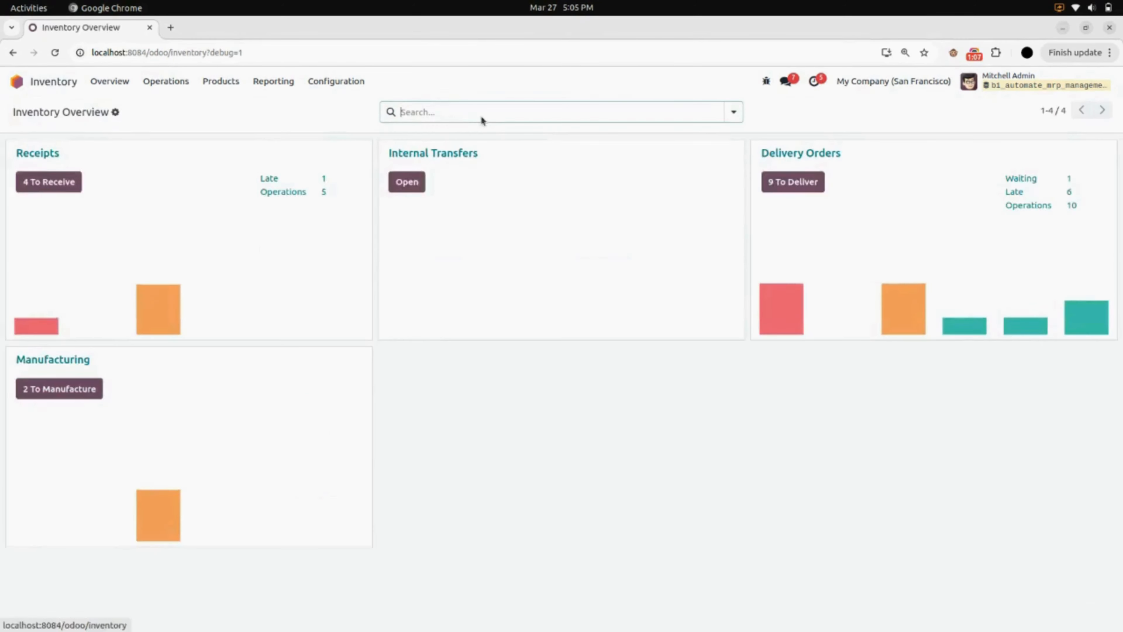
left_click(349, 87)
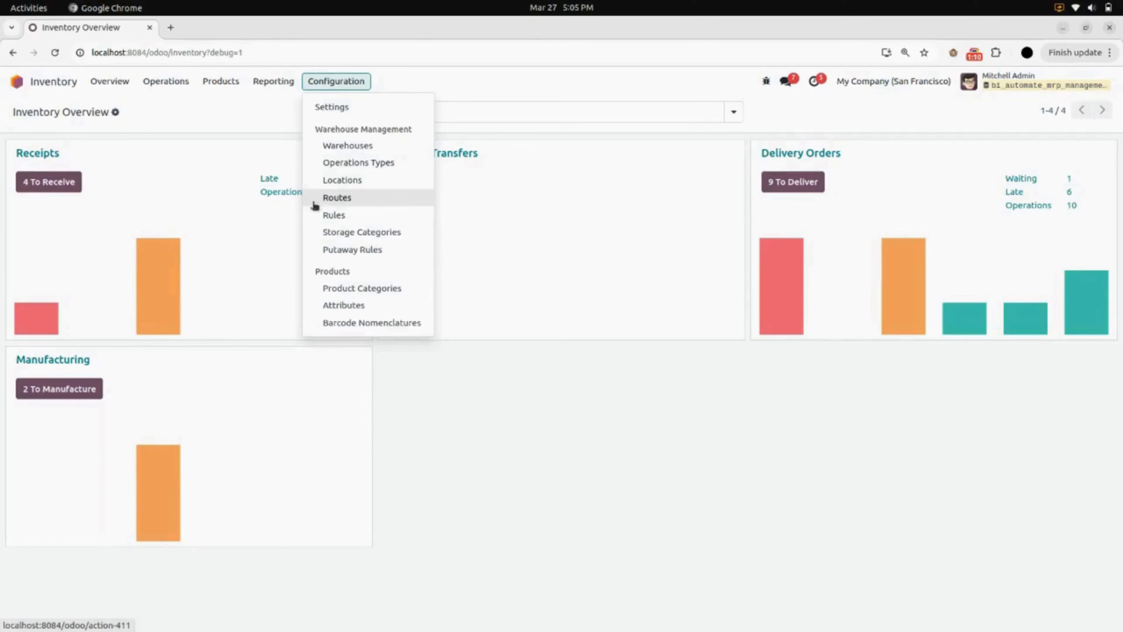
left_click(364, 200)
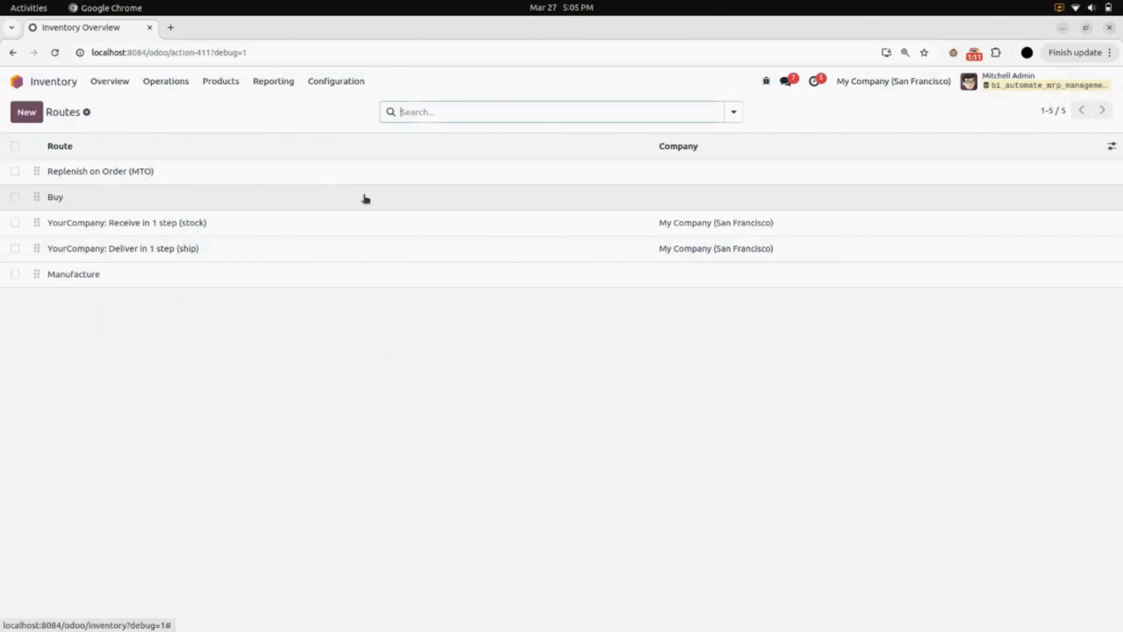
left_click(148, 177)
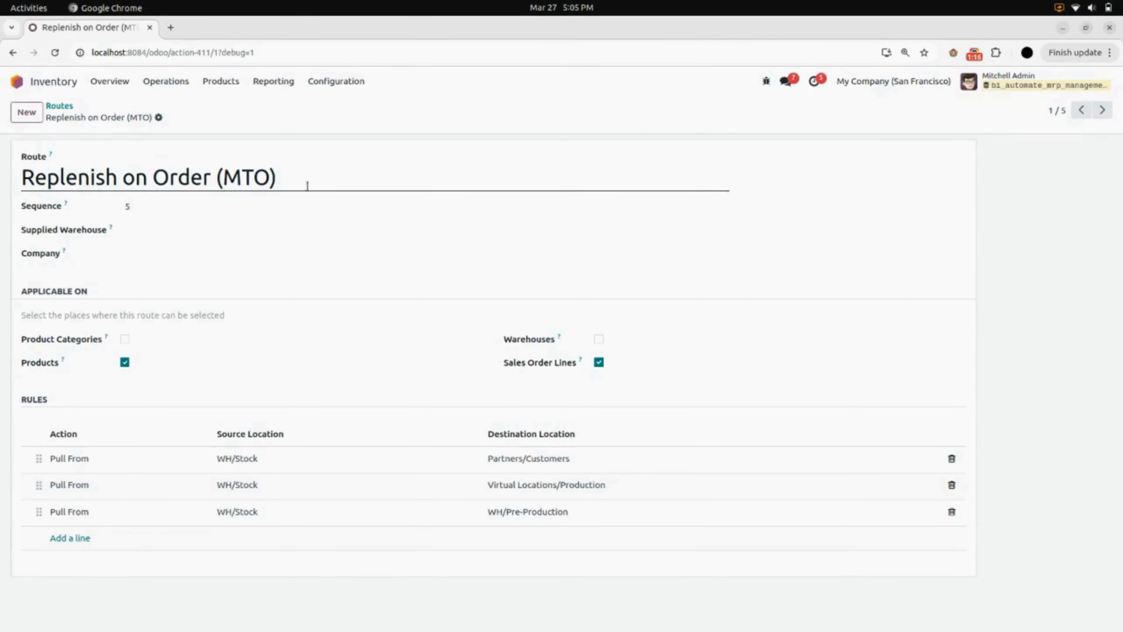
left_click(64, 106)
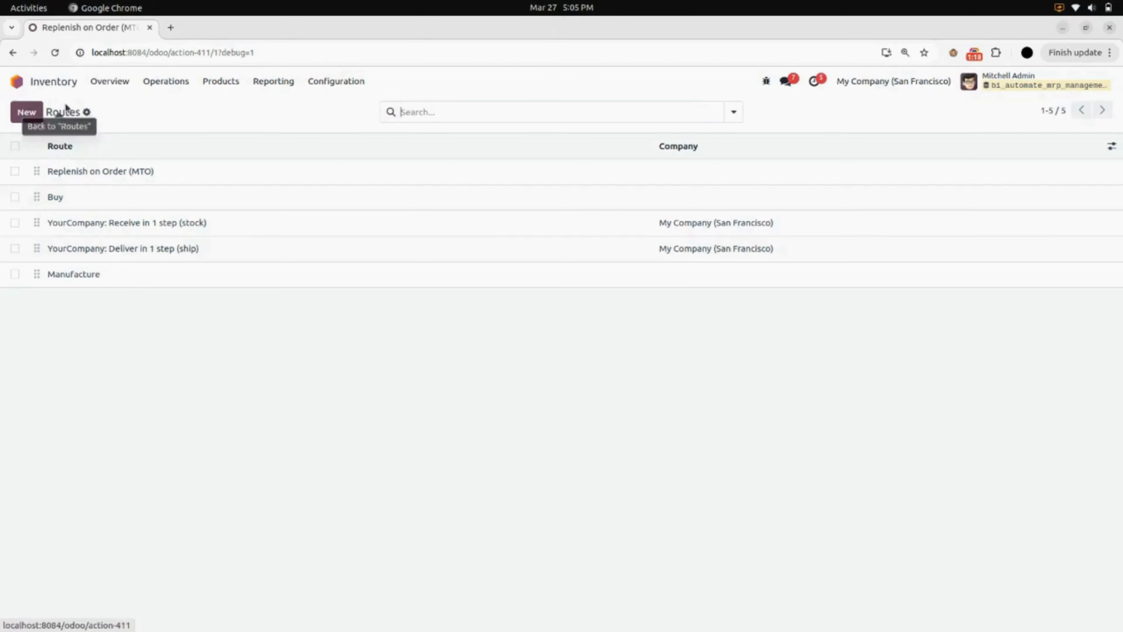
Open the Laptop bill of materials in Manufacturing and review its components and their quantities.
left_click(56, 84)
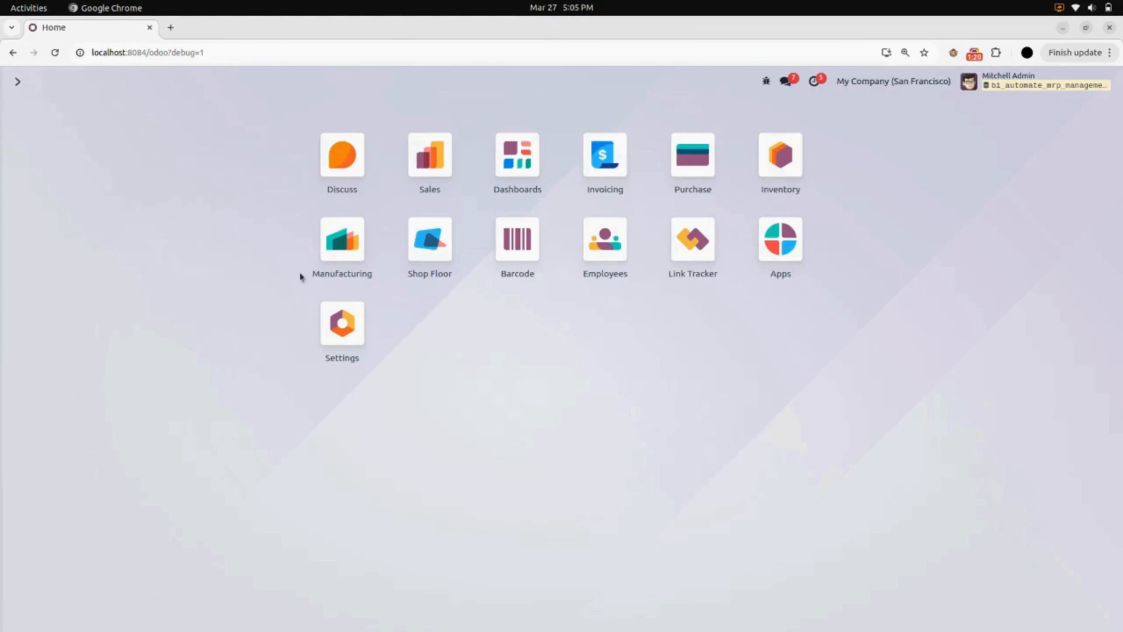
left_click(339, 240)
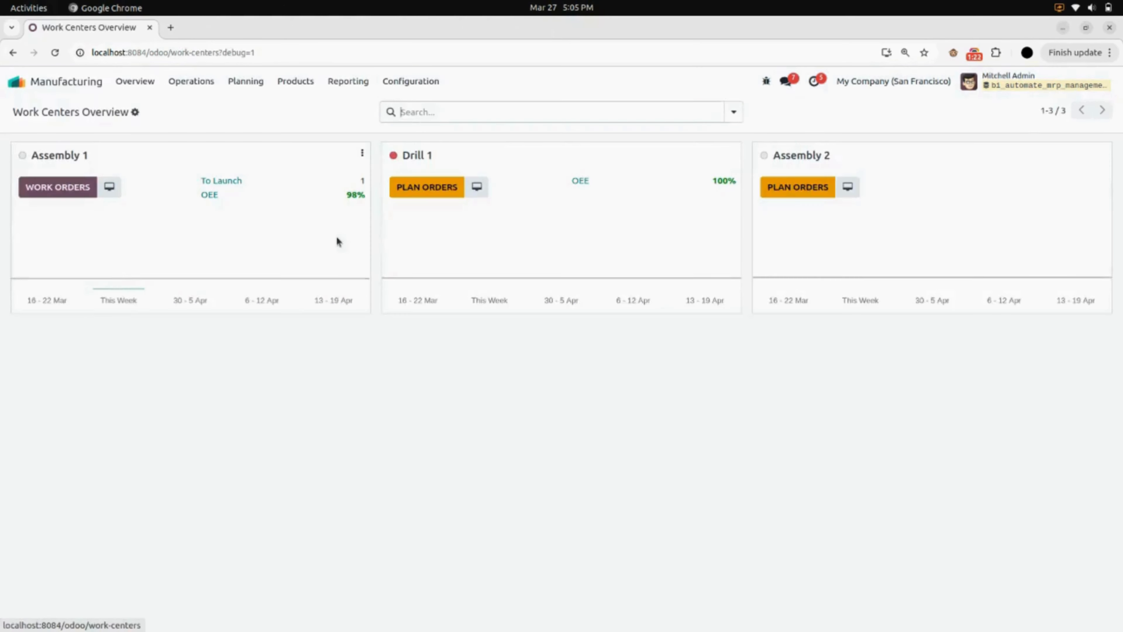
left_click(309, 89)
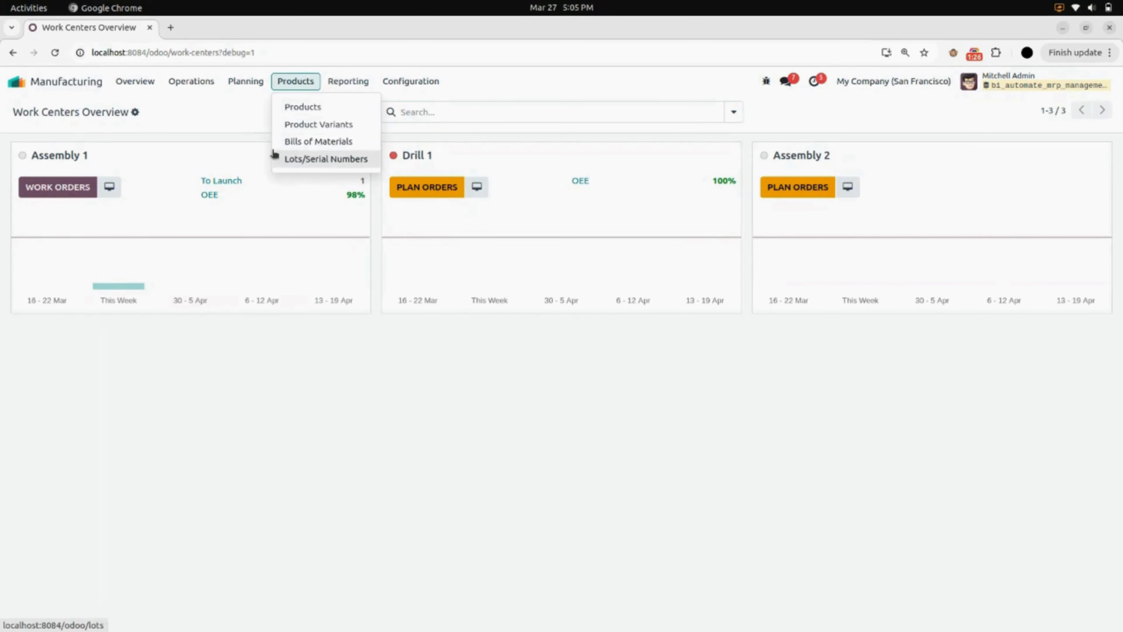
left_click(329, 141)
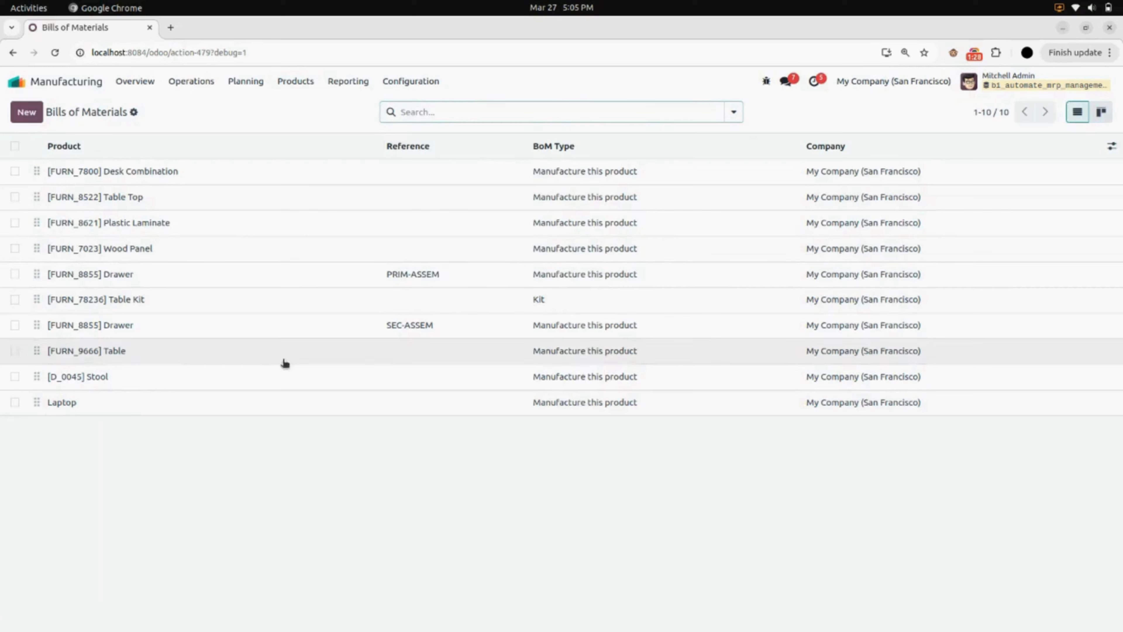
left_click(113, 411)
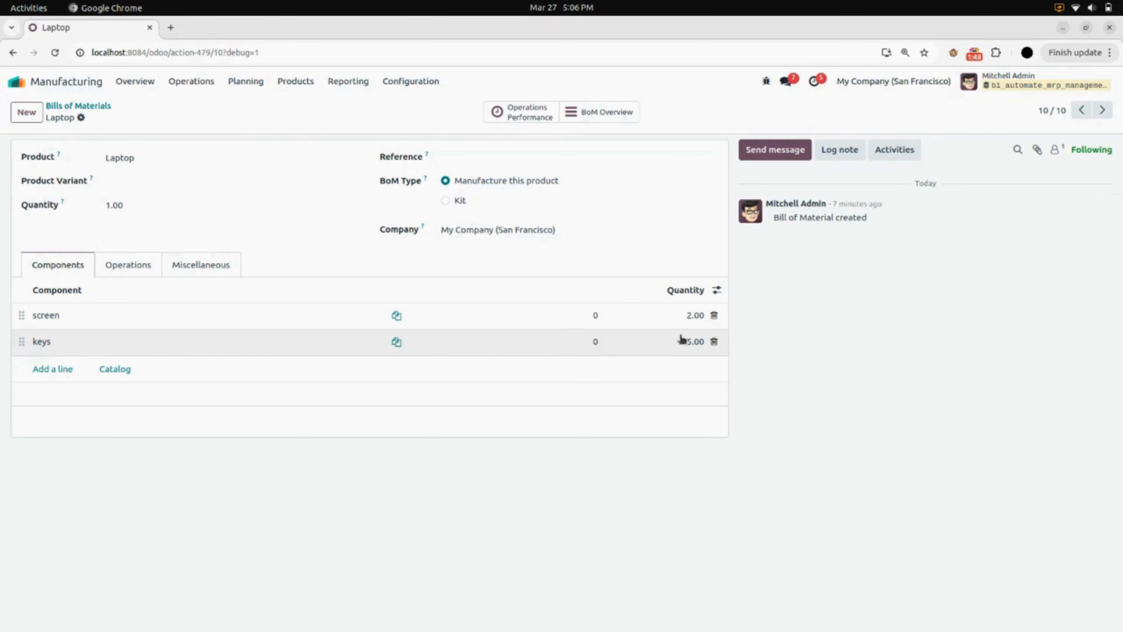
Search the manufacturing products for laptop and check the inventory routes set on the Laptop product.
left_click(290, 83)
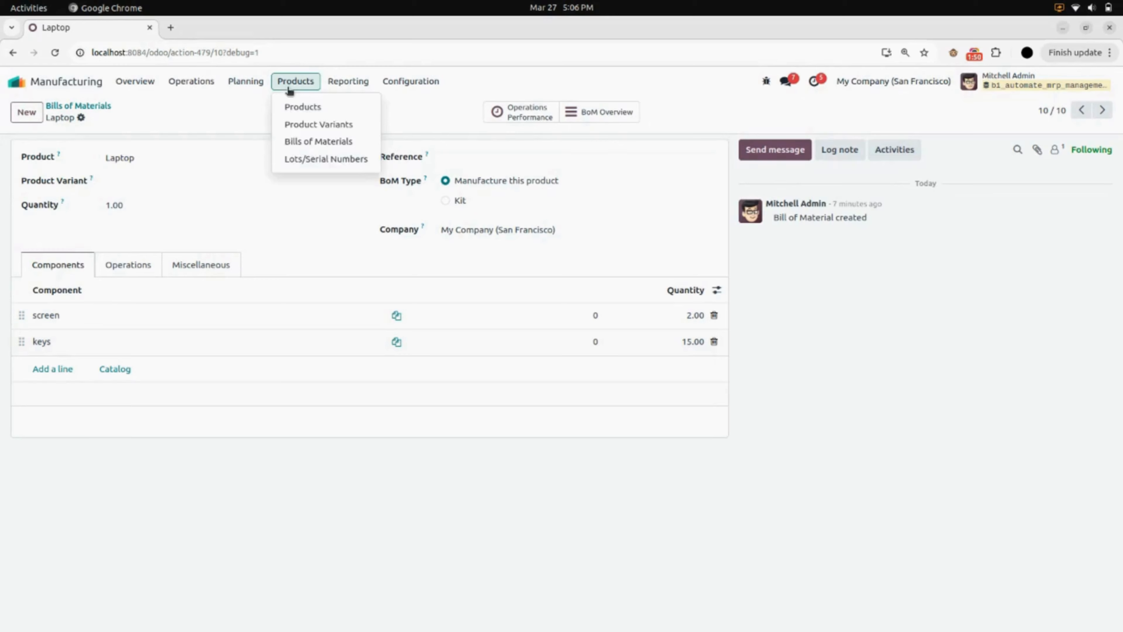
left_click(301, 107)
left_click(459, 112)
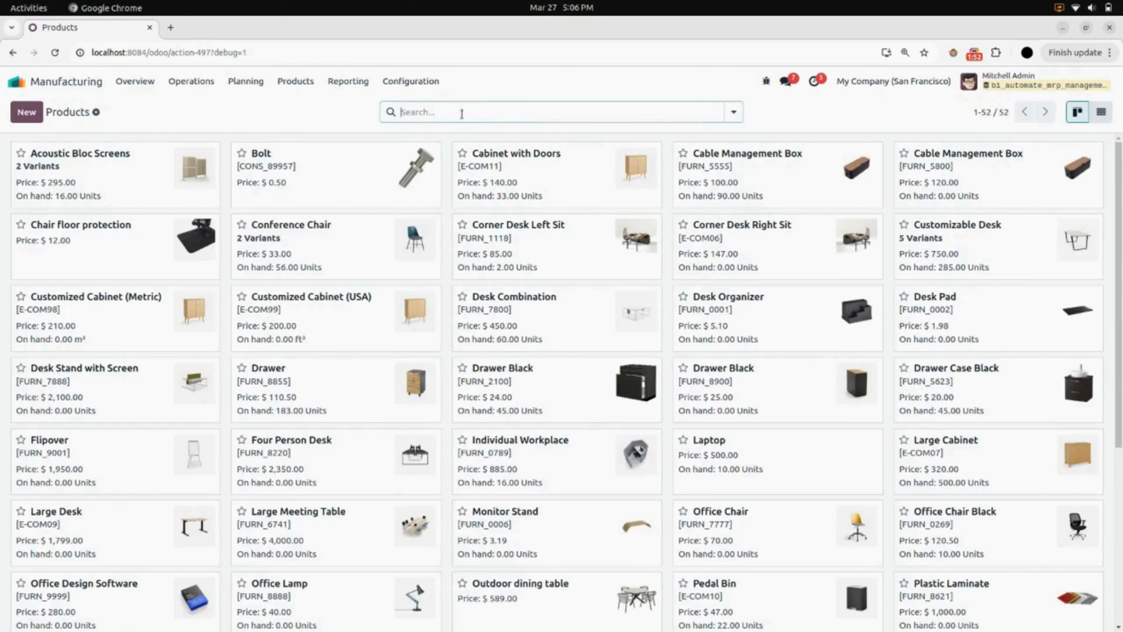
type("laptop")
key("Return")
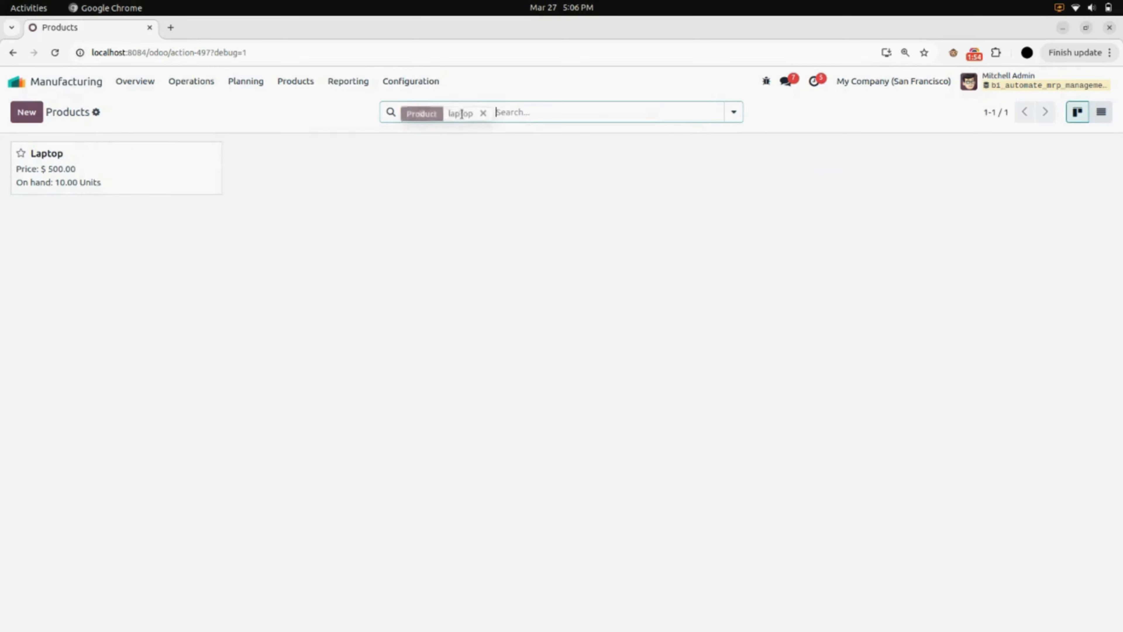
left_click(162, 170)
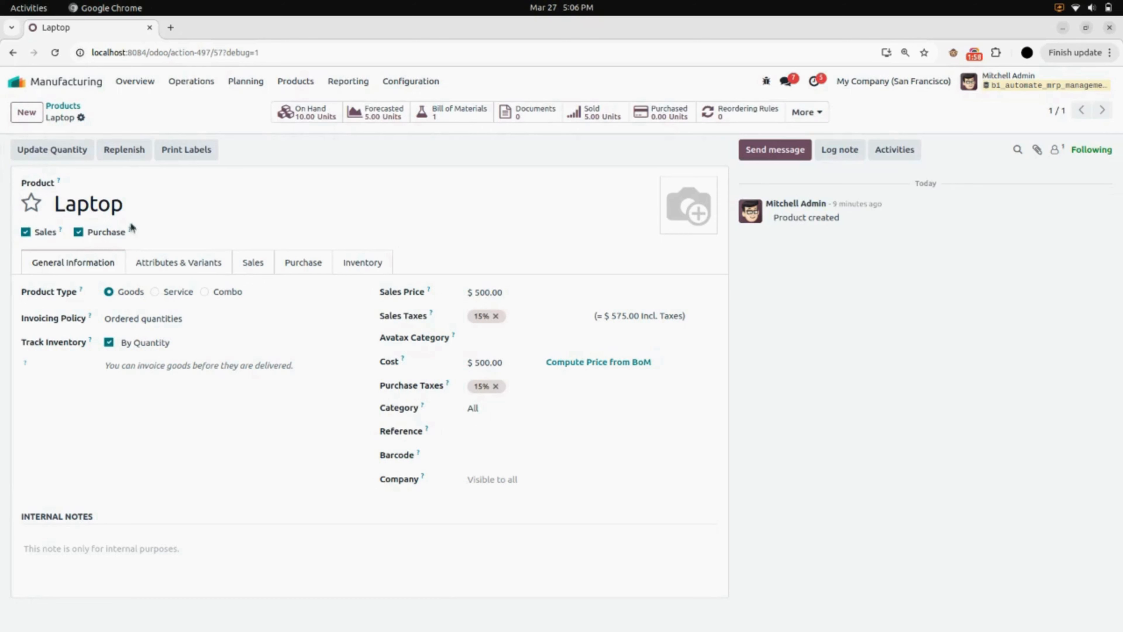
left_click(345, 266)
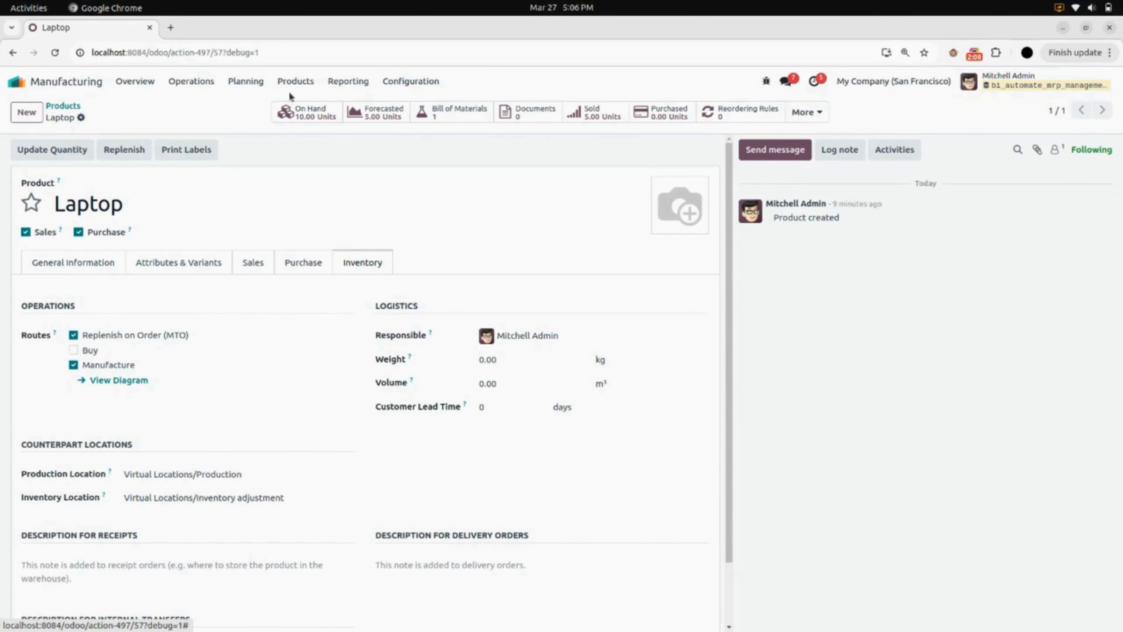
Find the screen component among the products and check its inventory routes.
left_click(63, 106)
left_click(484, 113)
type("s")
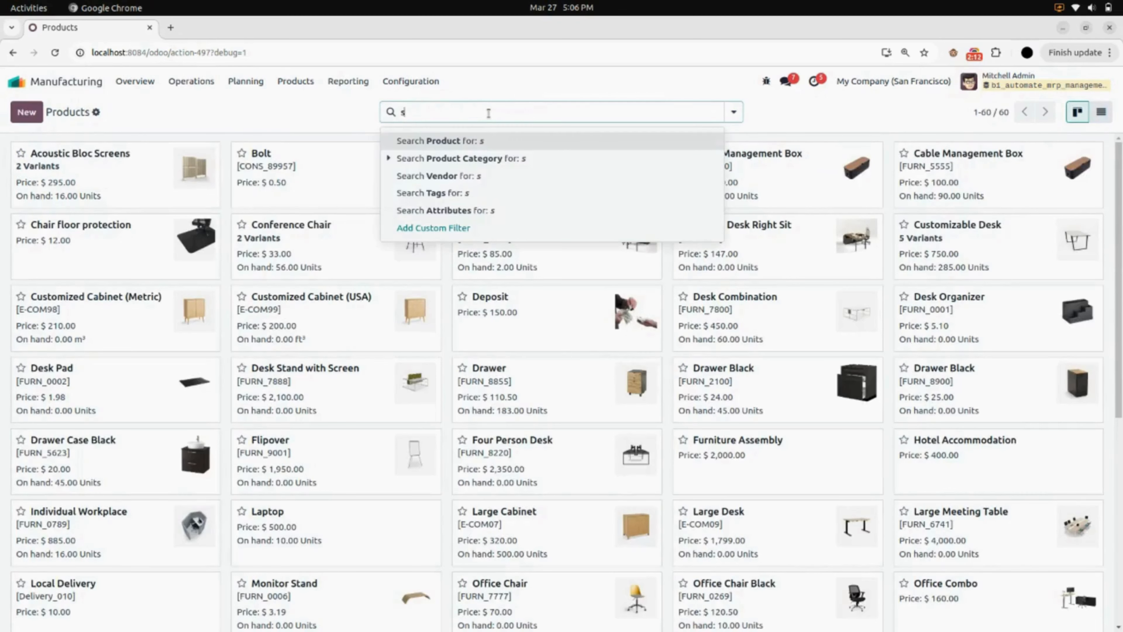
type("creen")
key("Return")
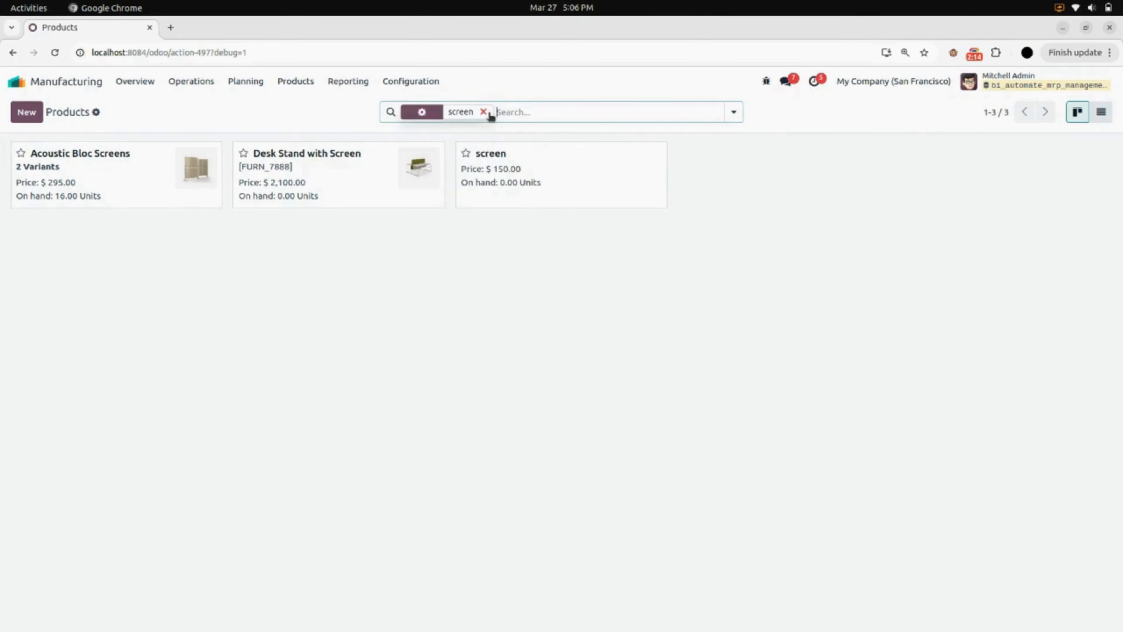
left_click(531, 169)
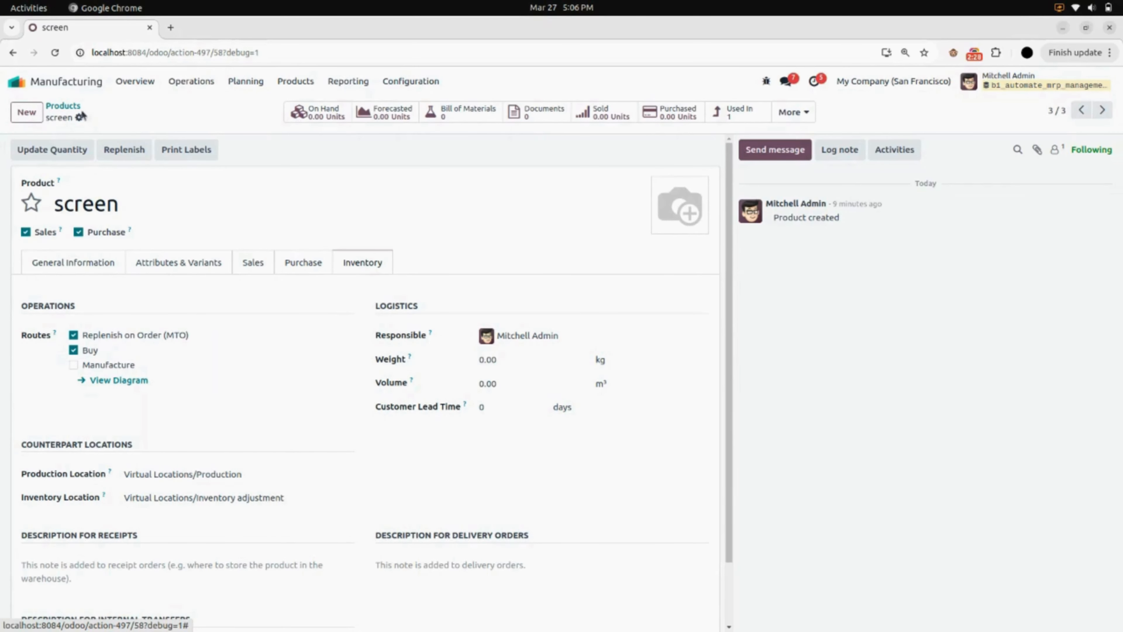
Search the products for keys and review the routes assigned to that component.
left_click(63, 106)
left_click(483, 111)
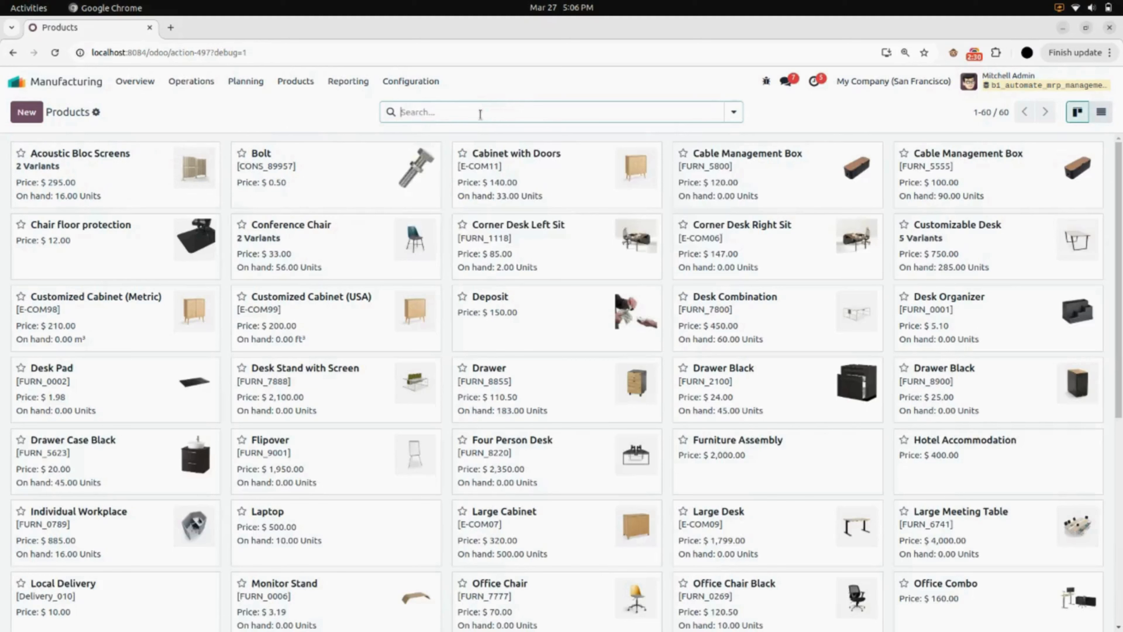
type("keys")
key("Return")
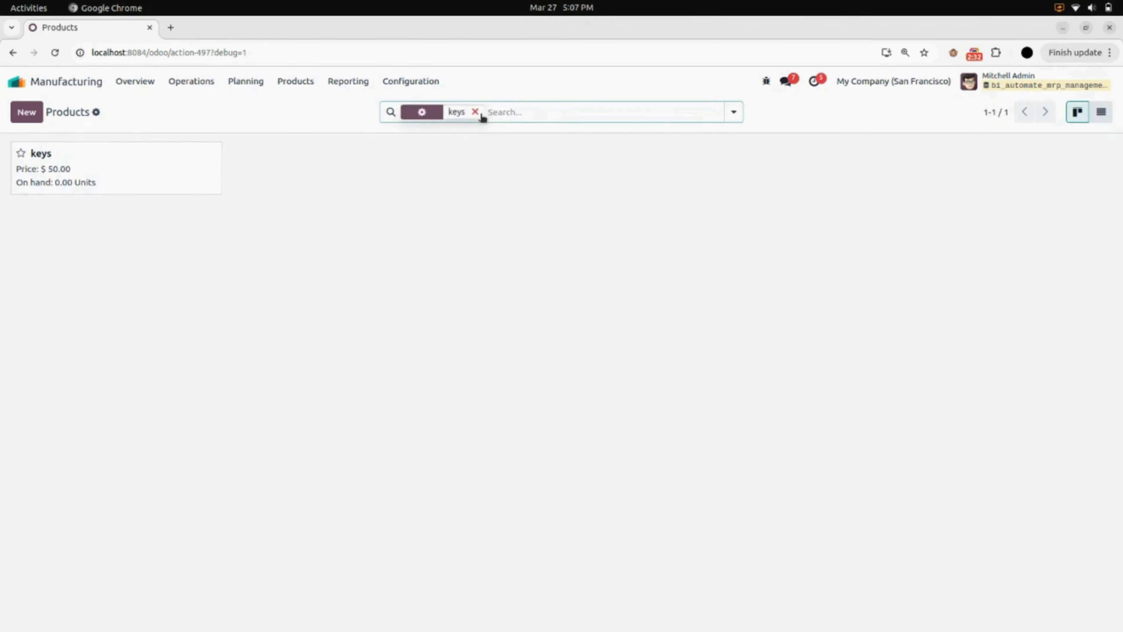
left_click(183, 160)
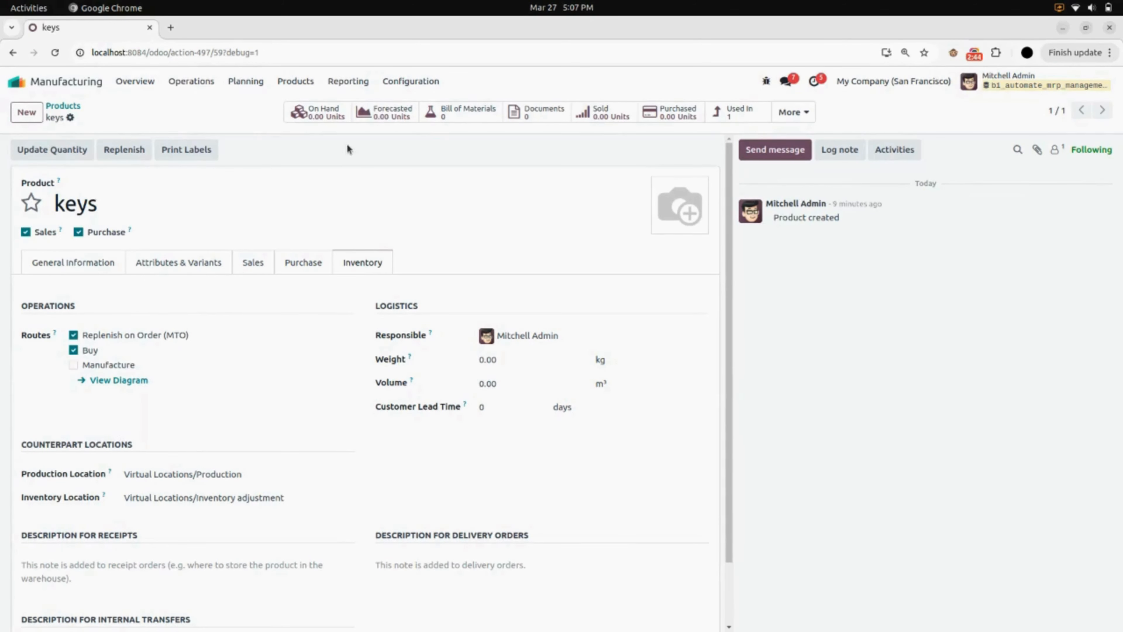
Create a new sales quotation with Deco Addict as the customer.
left_click(66, 106)
left_click(70, 88)
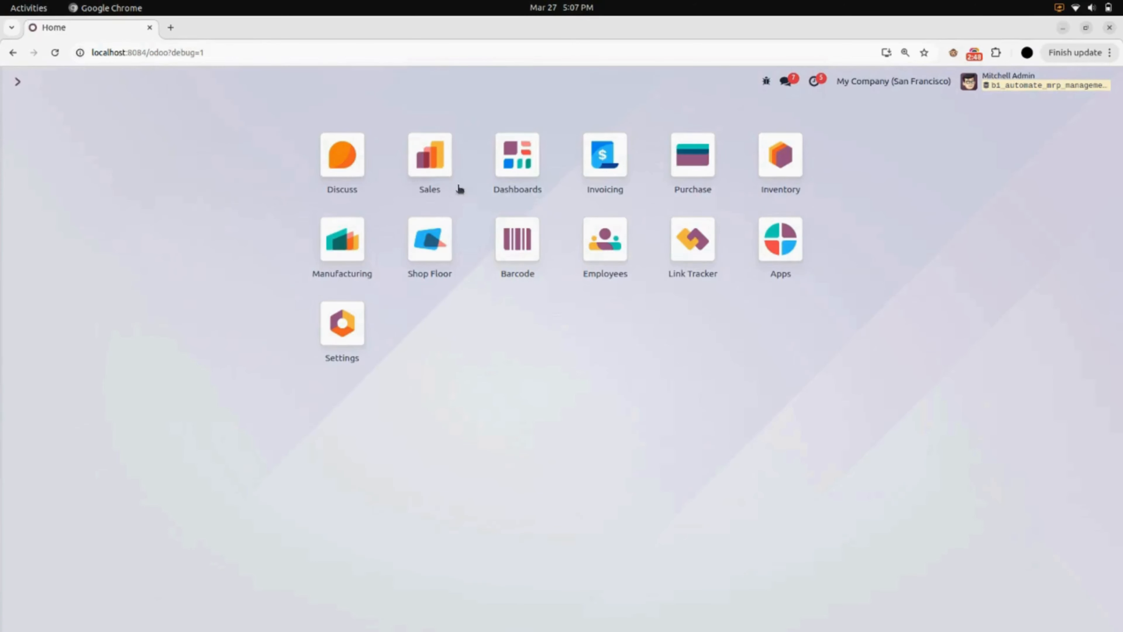
left_click(429, 157)
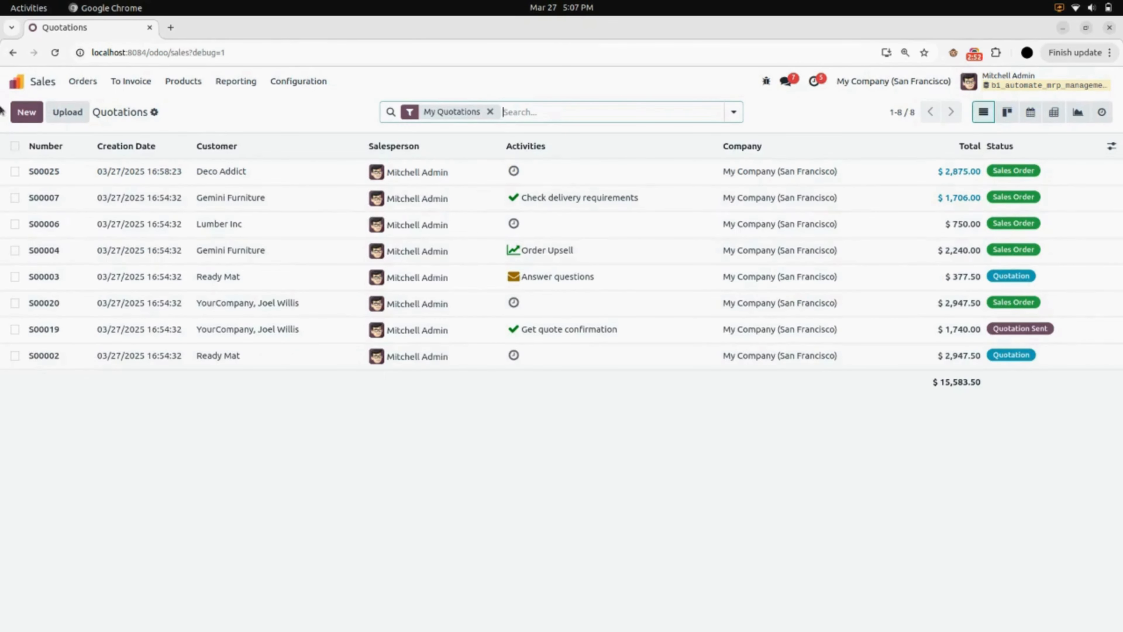
left_click(28, 115)
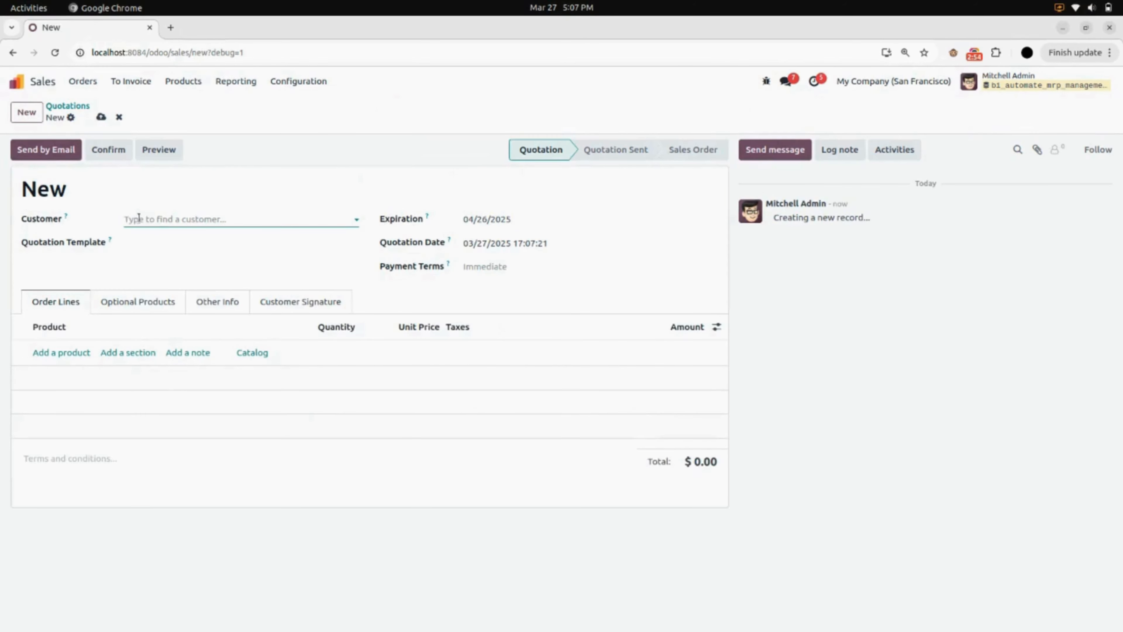
left_click(155, 220)
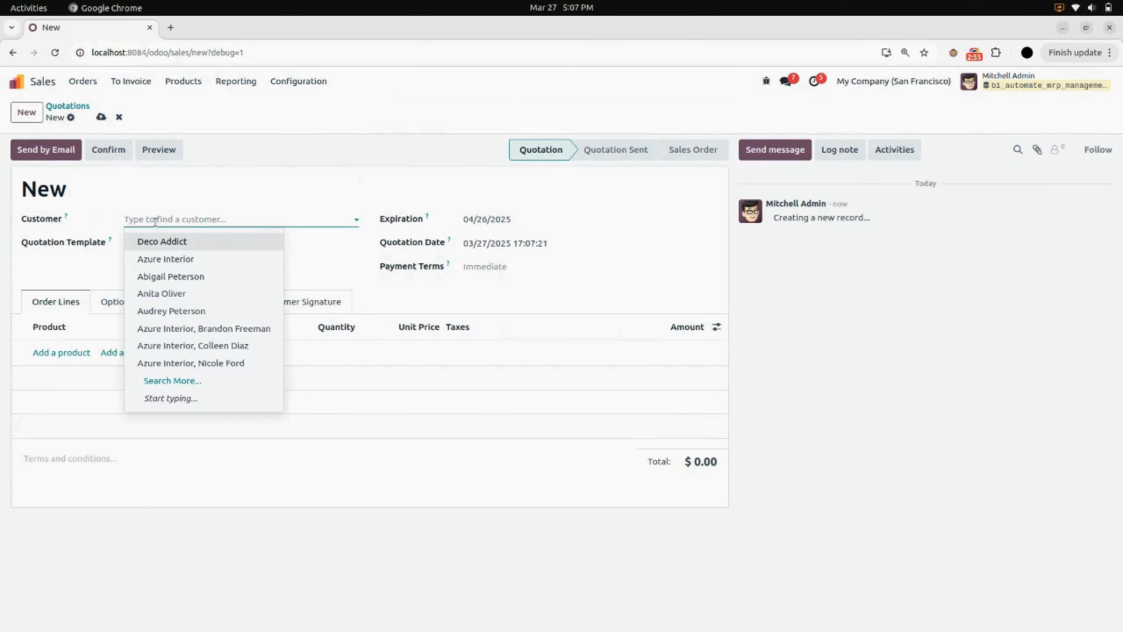
left_click(174, 243)
Add the Laptop product to the quotation's order lines with a quantity of 10.
left_click(84, 369)
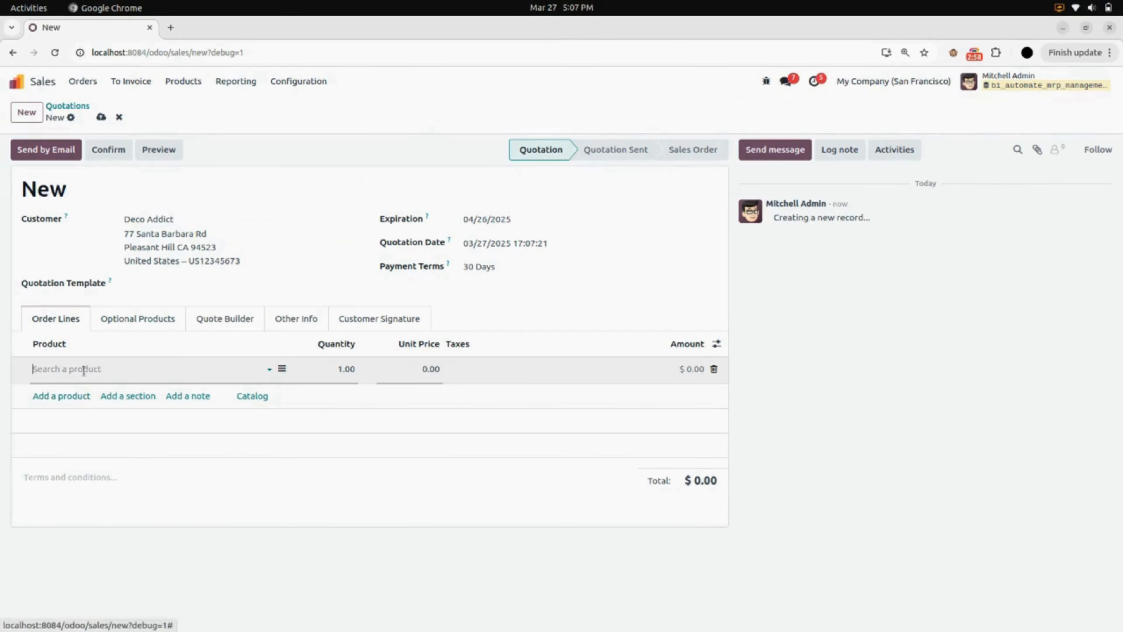
type("laptop")
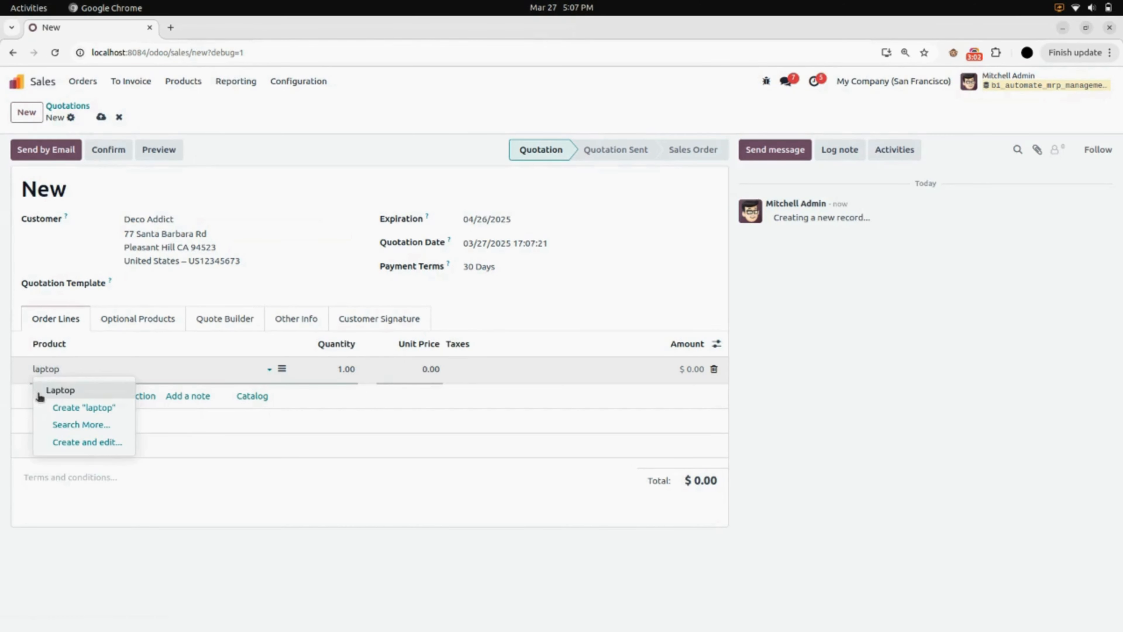
left_click(61, 389)
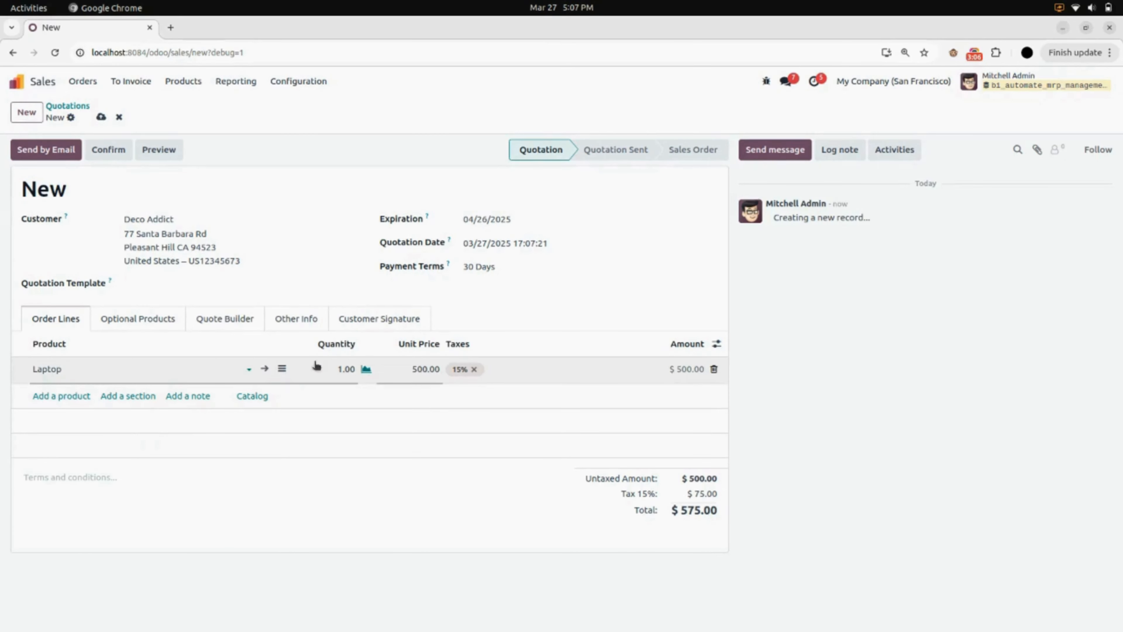
left_click(316, 367)
type("10")
left_click(347, 509)
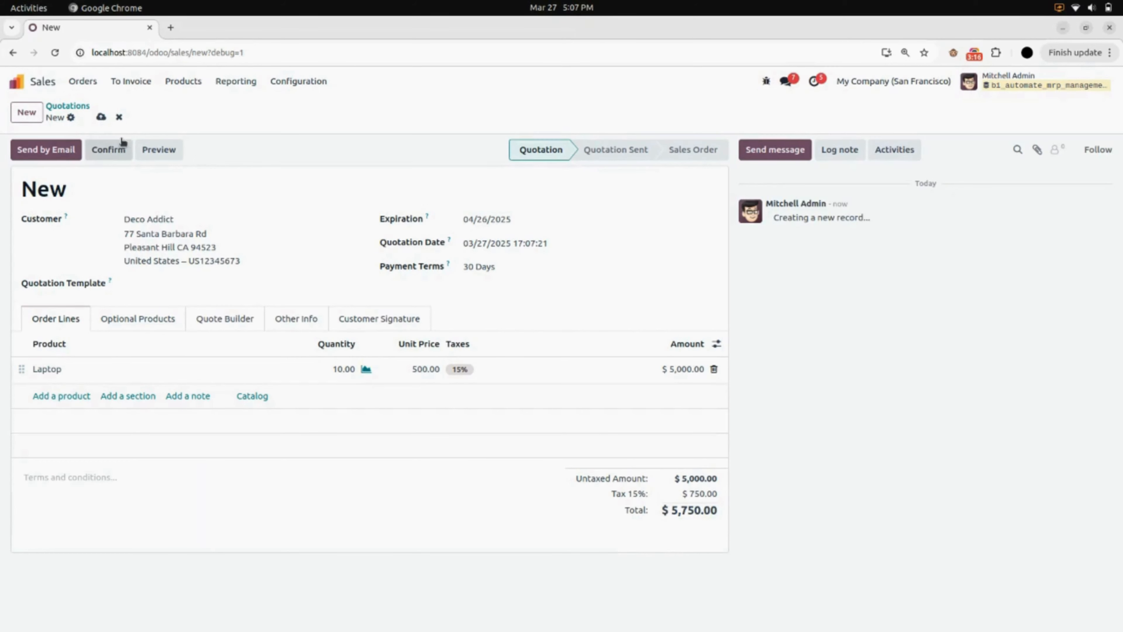
Confirm the laptop quotation and trace its linked manufacturing order through to the request for quotation for the components.
left_click(98, 153)
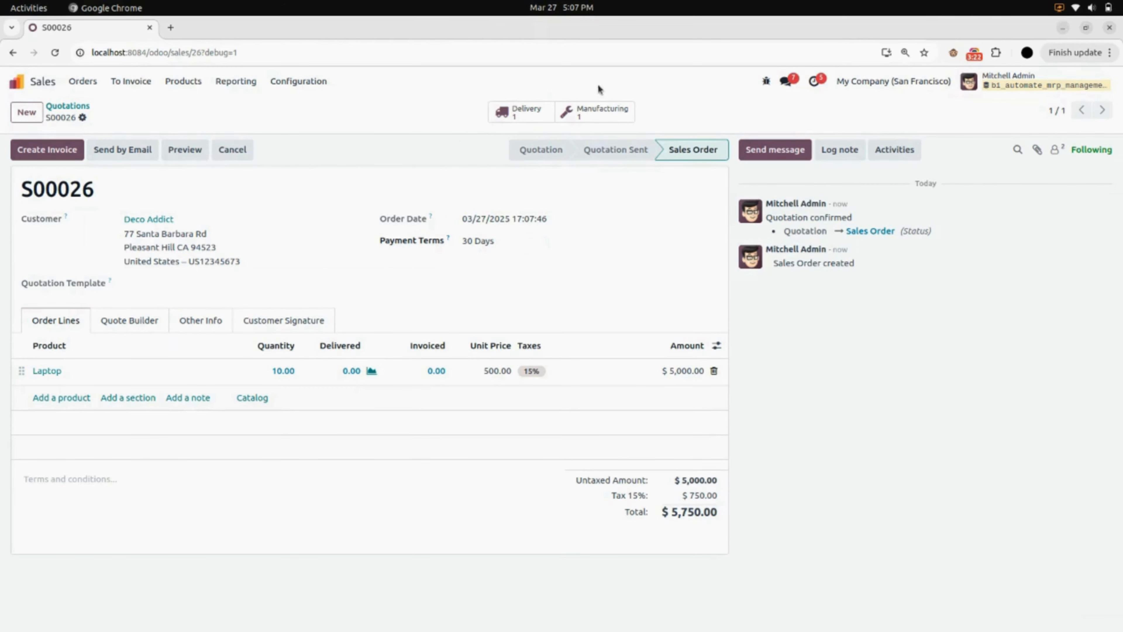
left_click(614, 116)
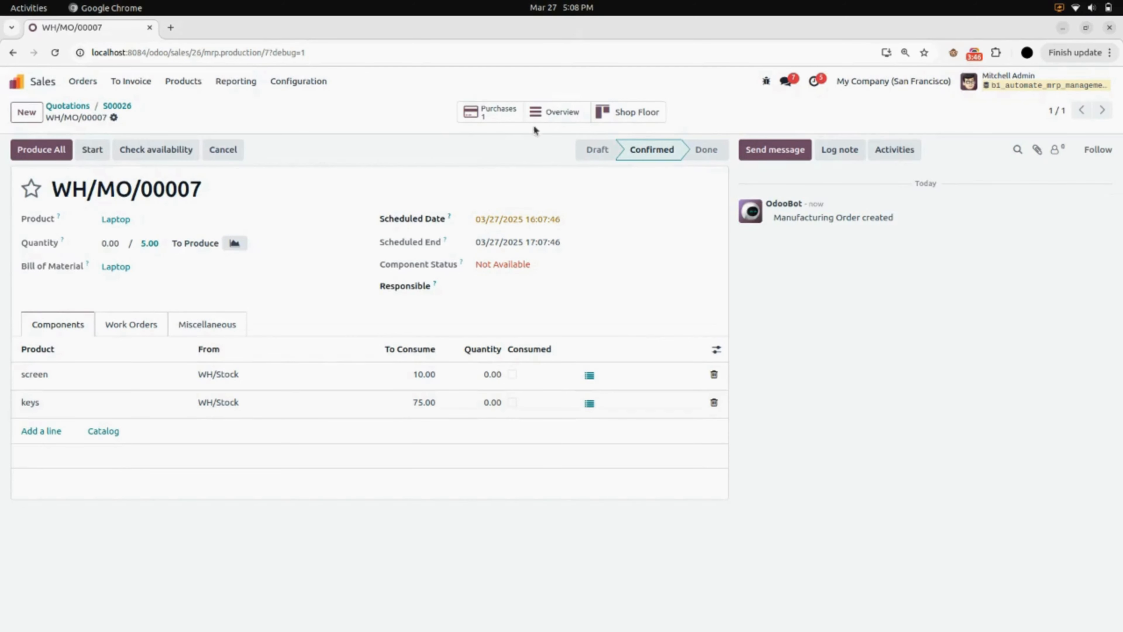
left_click(499, 116)
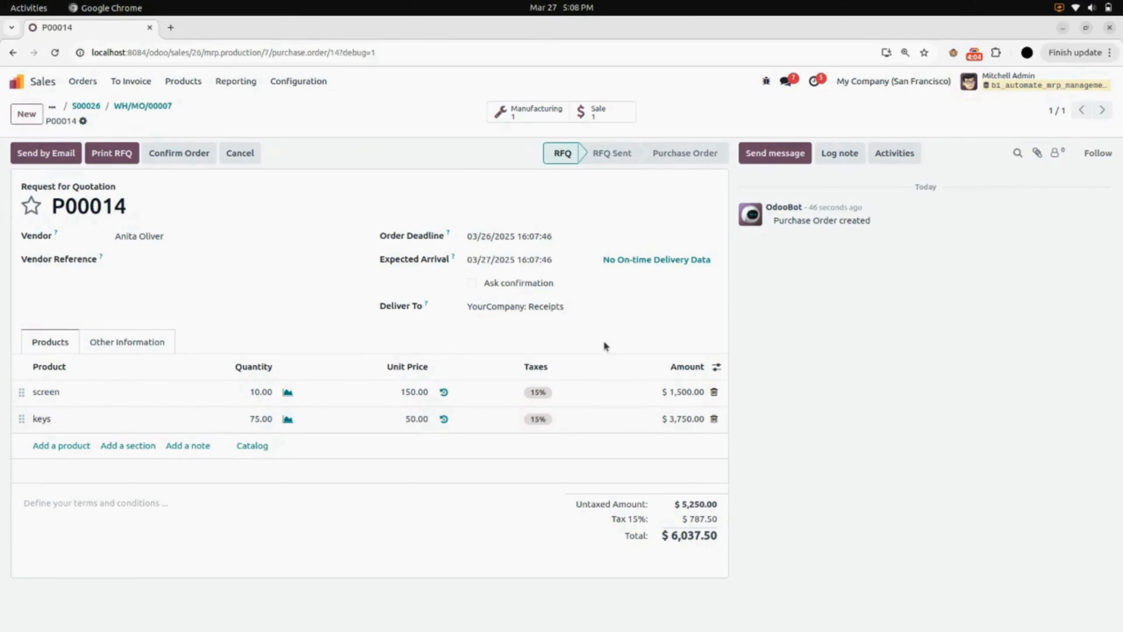
Review the delivery order linked to sales order S00026 and return to the app overview.
left_click(85, 106)
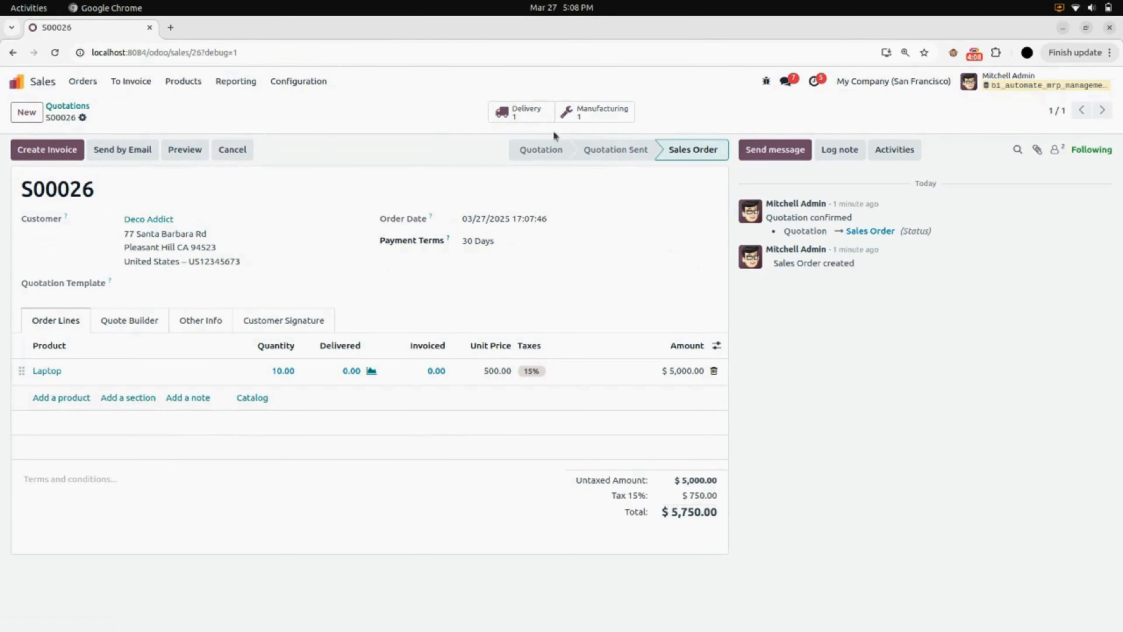
left_click(529, 116)
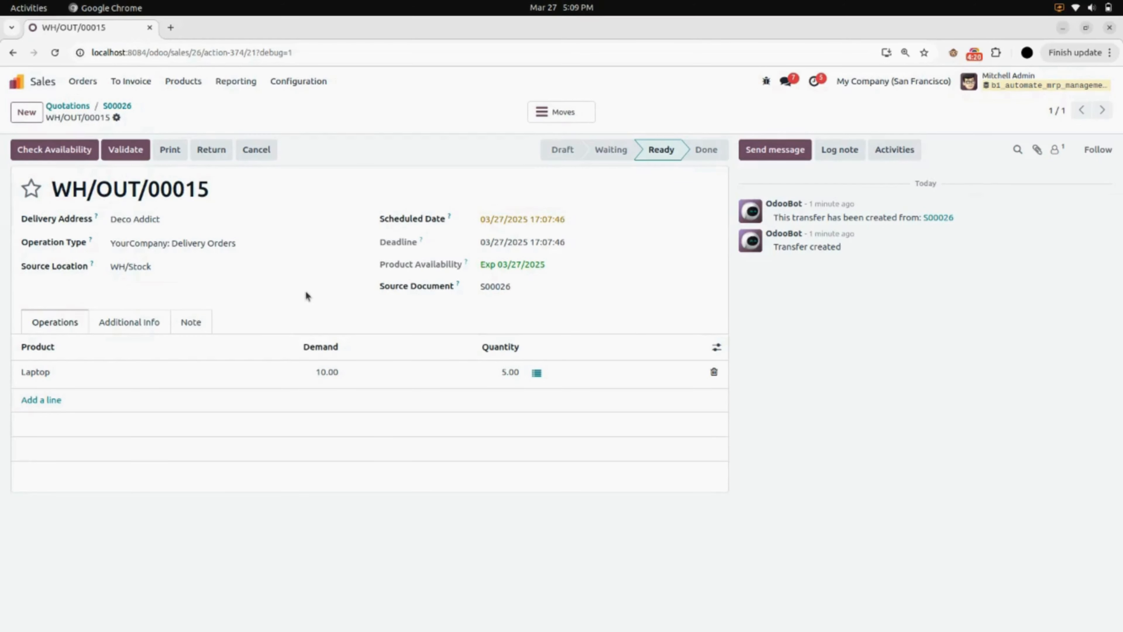
left_click(27, 82)
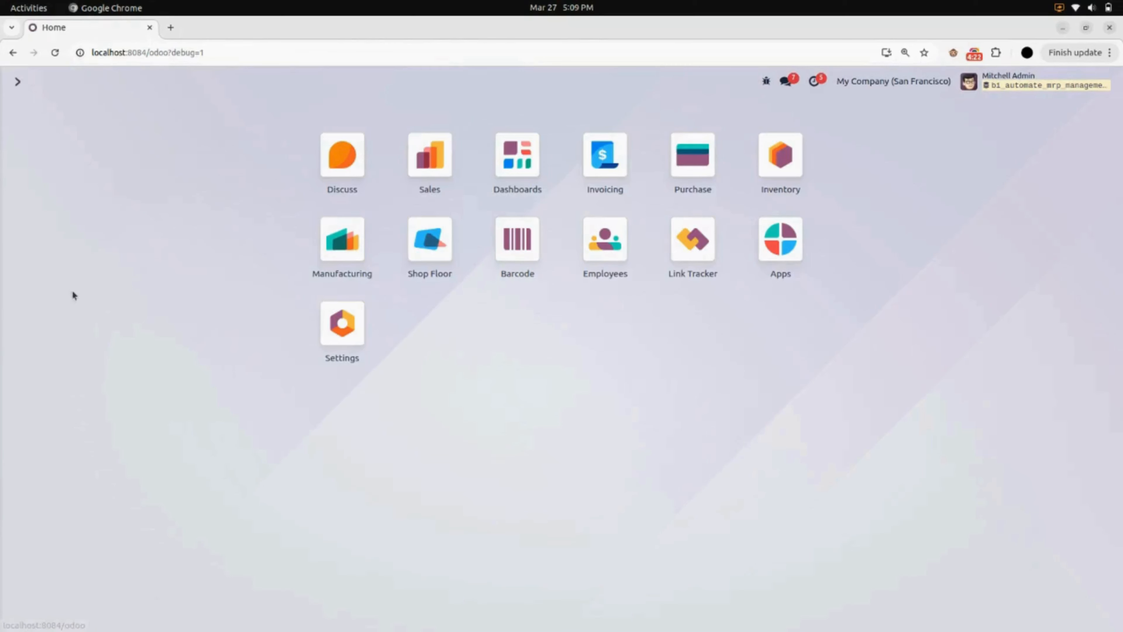